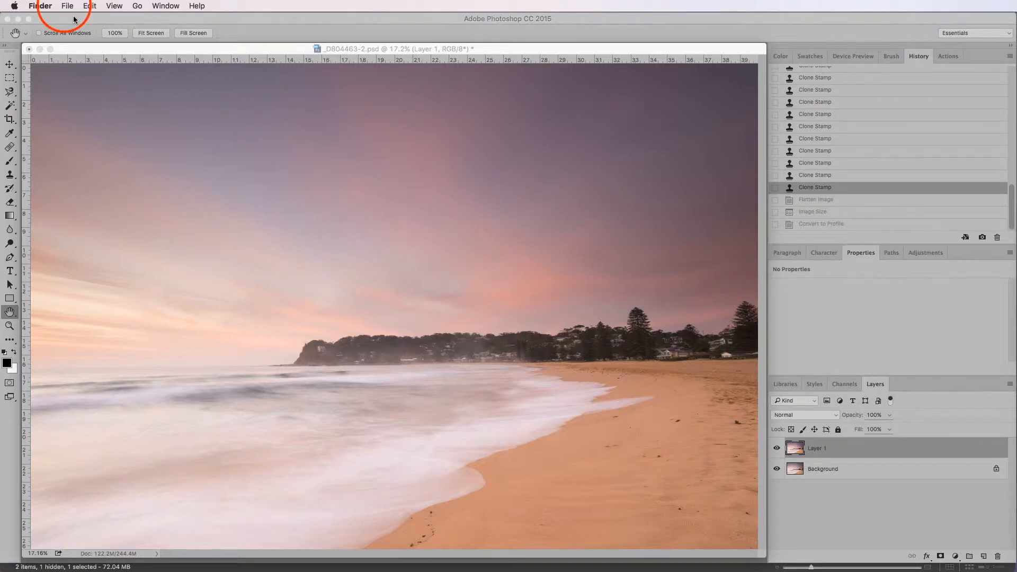
Step: Save the beach image as a layered Photoshop file named Sample 1 in the 1 RAW Conversion folder
left_click(90, 5)
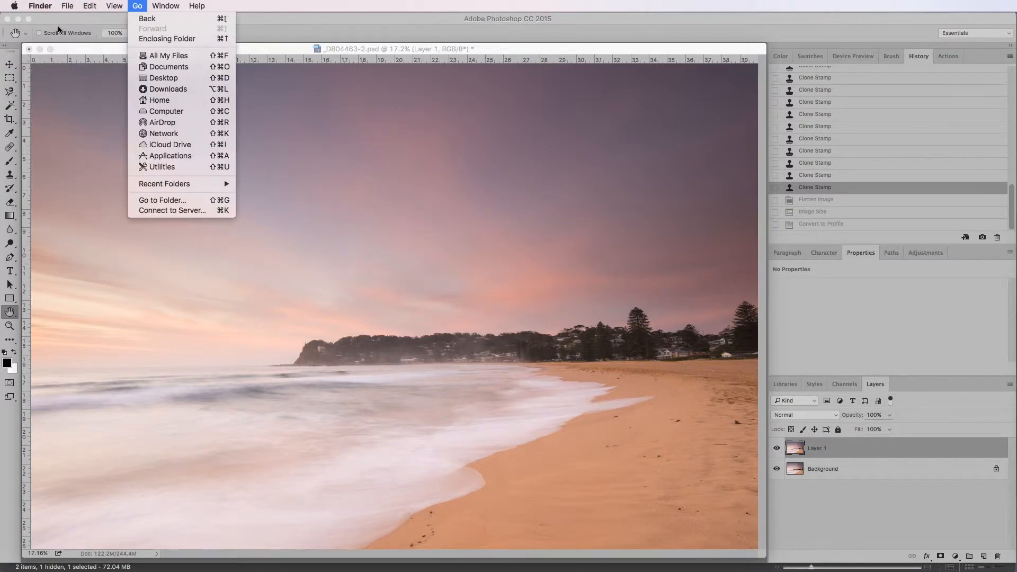
mouse_move(67, 5)
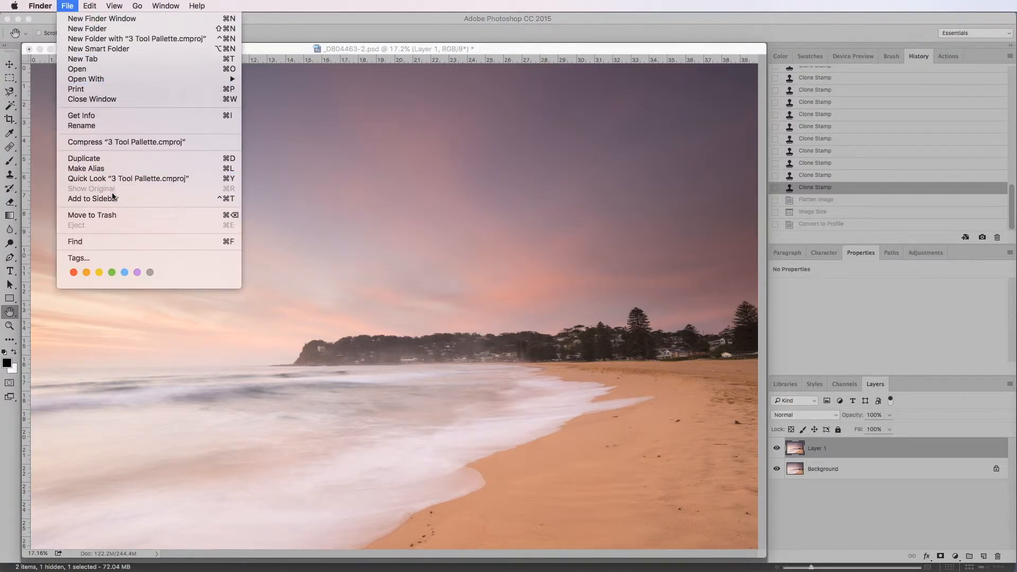
left_click(259, 48)
left_click(96, 6)
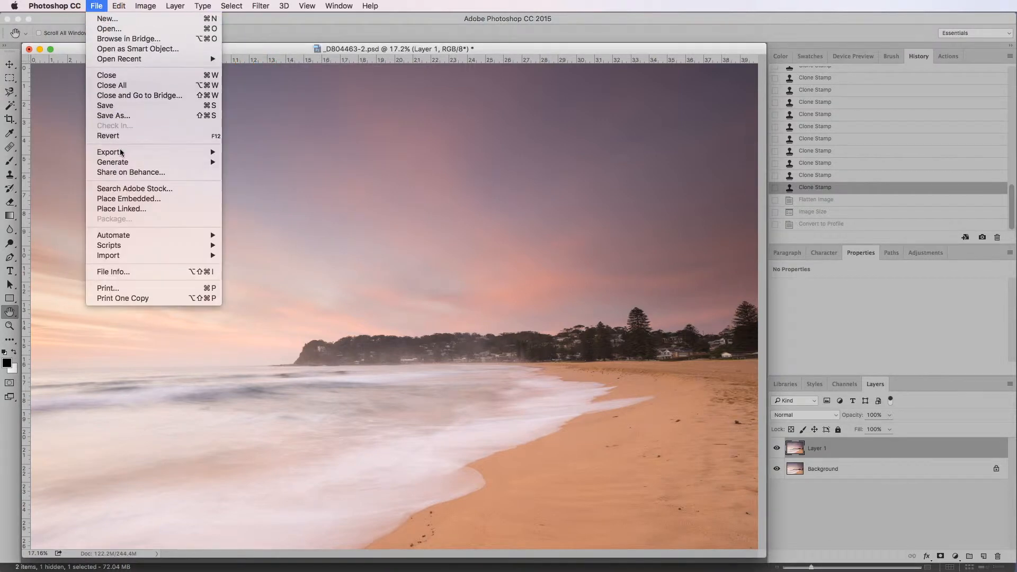
left_click(142, 115)
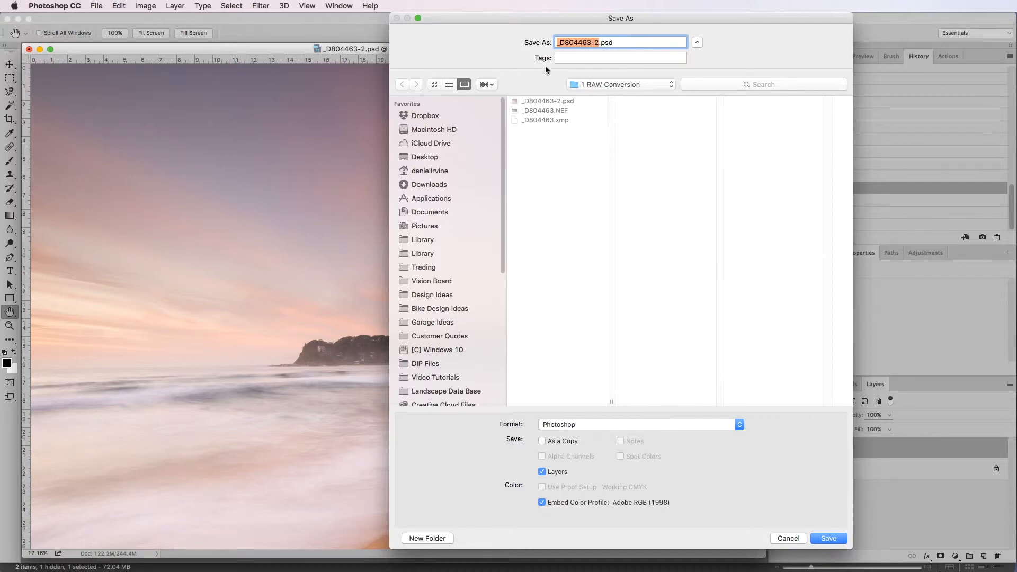
type("Sample 1")
left_click(828, 538)
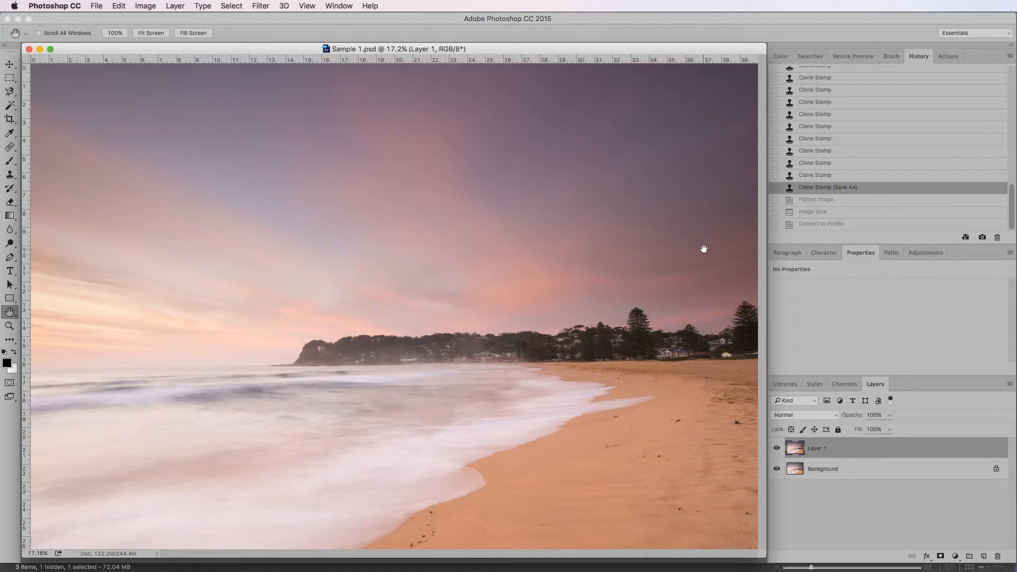
Step: Save a TIFF copy of Sample 1 without layers, using no image compression, interleaved pixel order and IBM PC byte order
left_click_drag(730, 41, 730, 44)
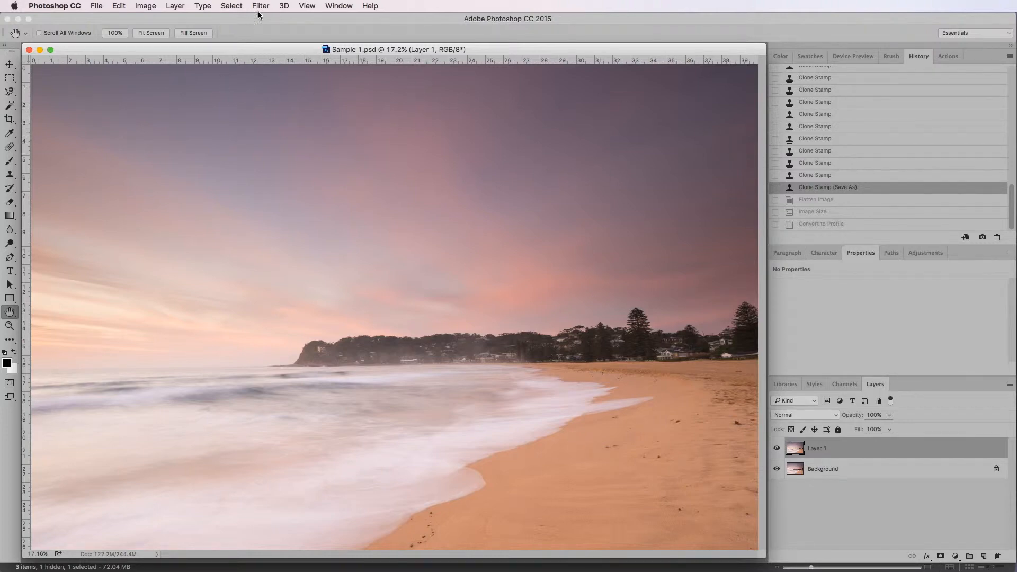
left_click(97, 6)
left_click(133, 115)
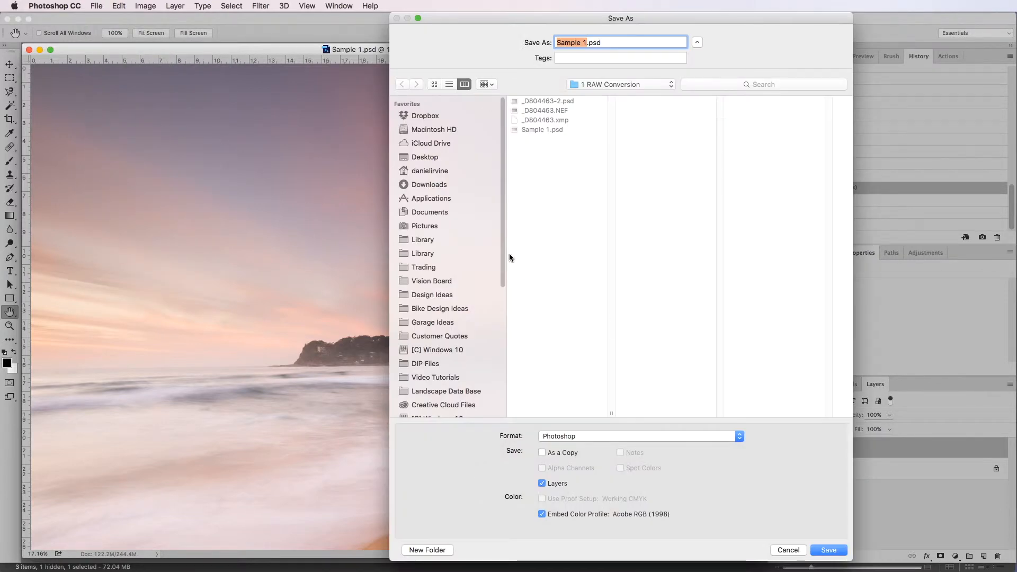
left_click(586, 437)
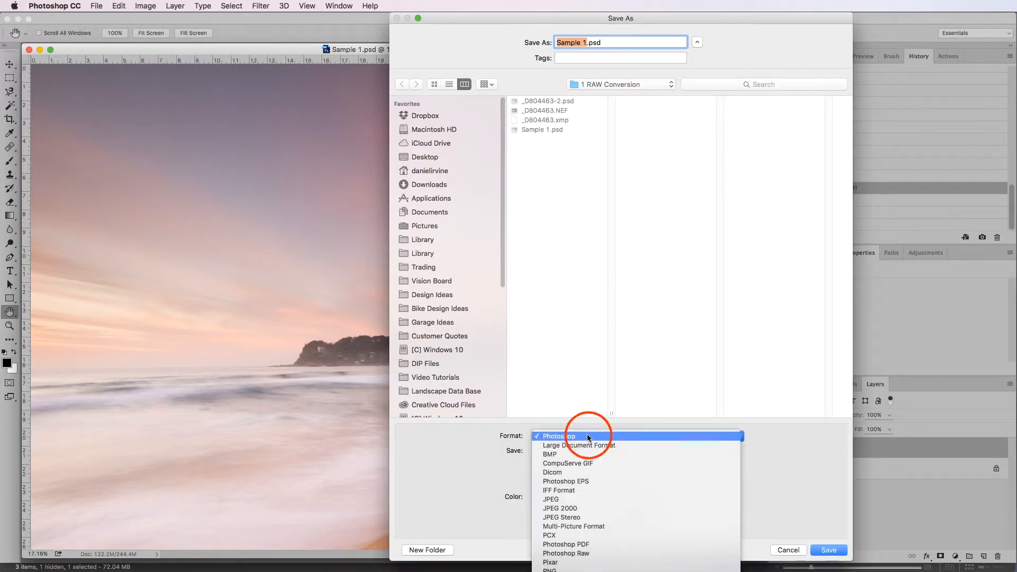
left_click(562, 437)
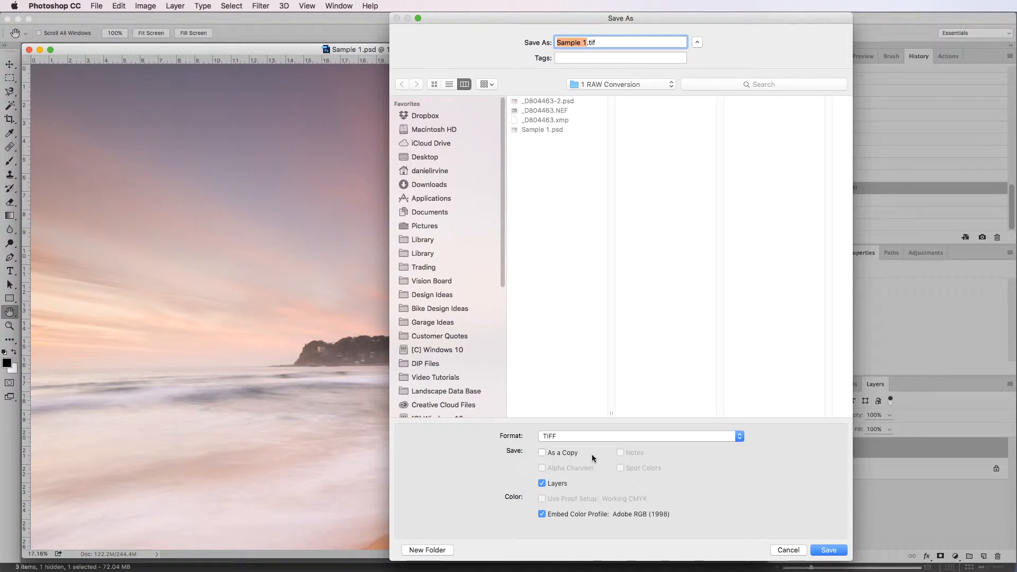
left_click(545, 485)
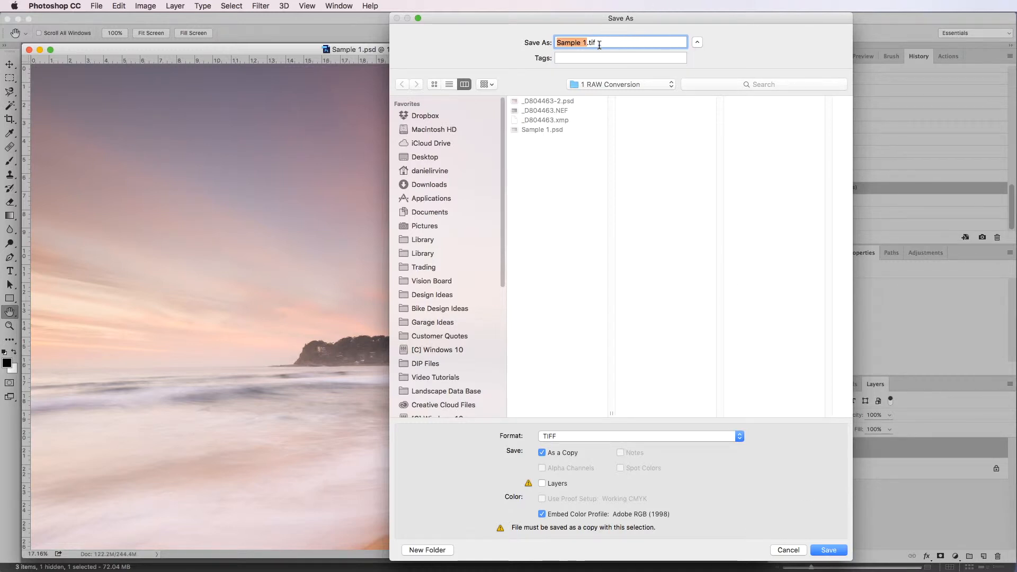
left_click(836, 553)
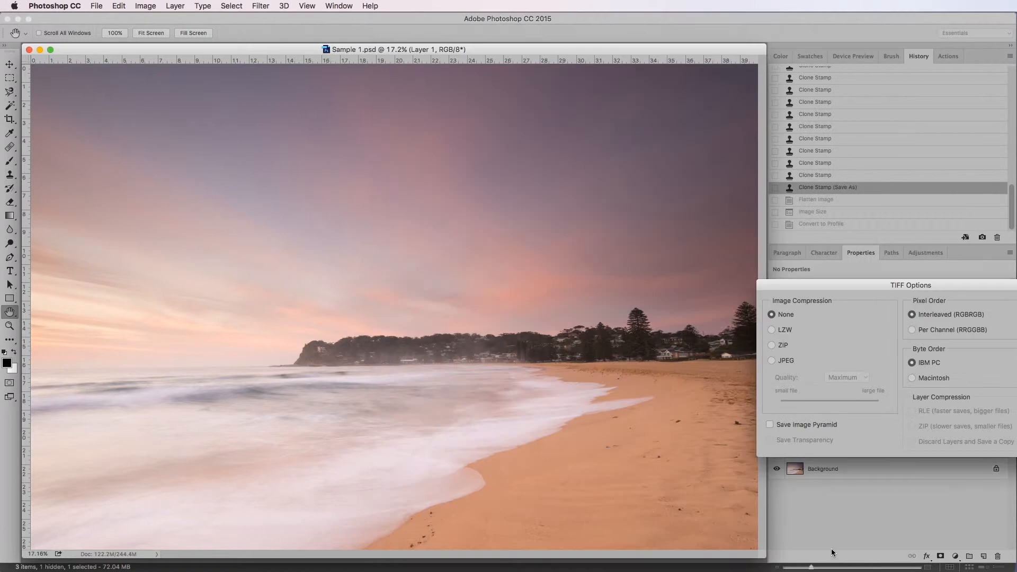
left_click_drag(978, 284, 841, 279)
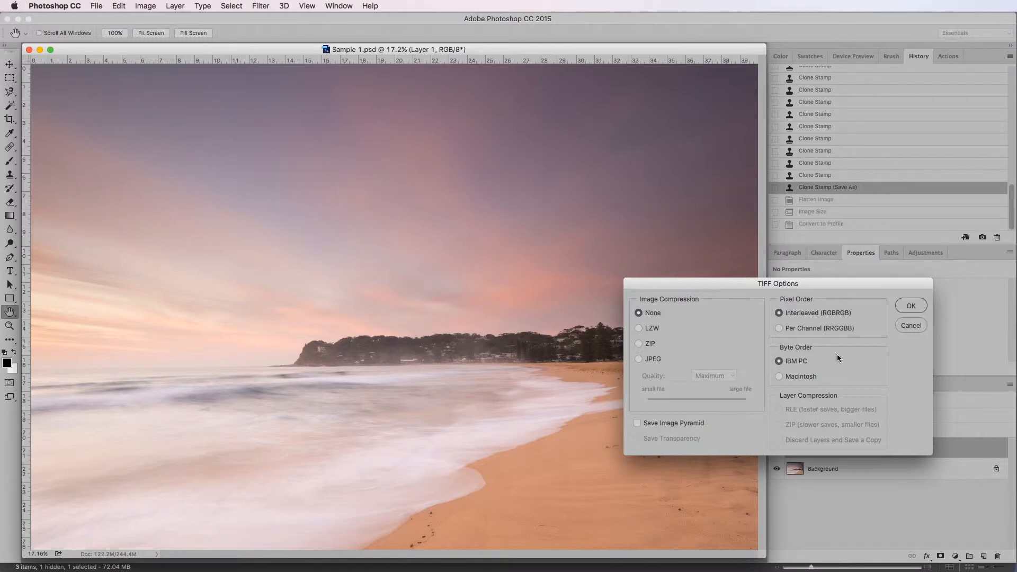
left_click(911, 303)
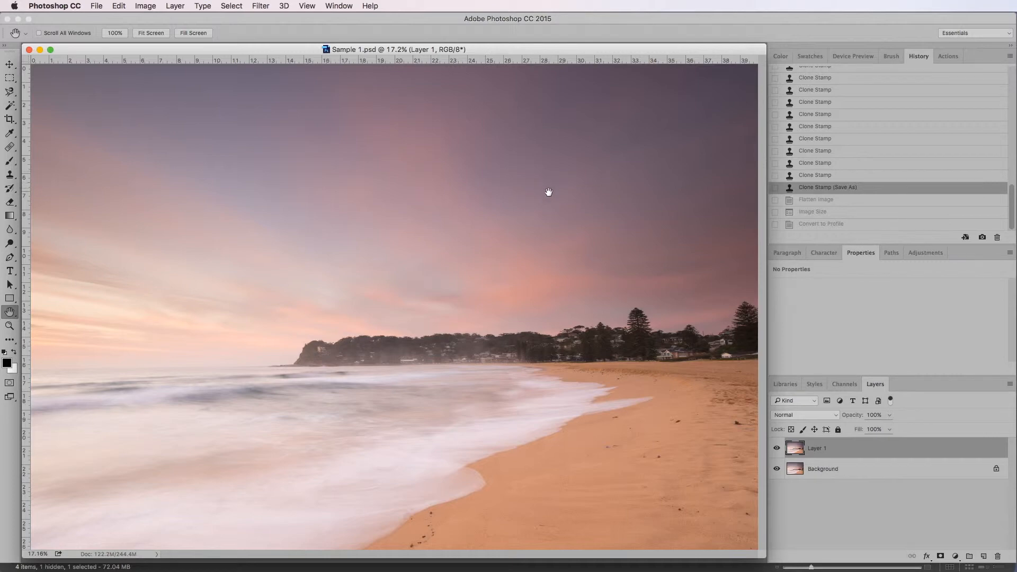
Step: Set up saving a copy of Sample 1 in JPEG format with the Adobe RGB (1998) color profile embedded
left_click_drag(260, 50, 259, 52)
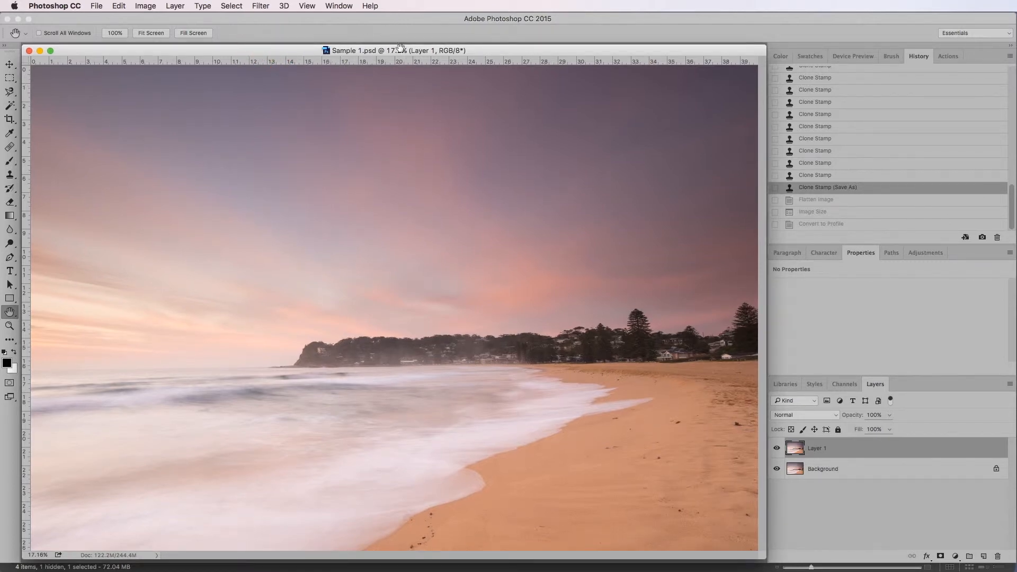
left_click(97, 5)
left_click(140, 116)
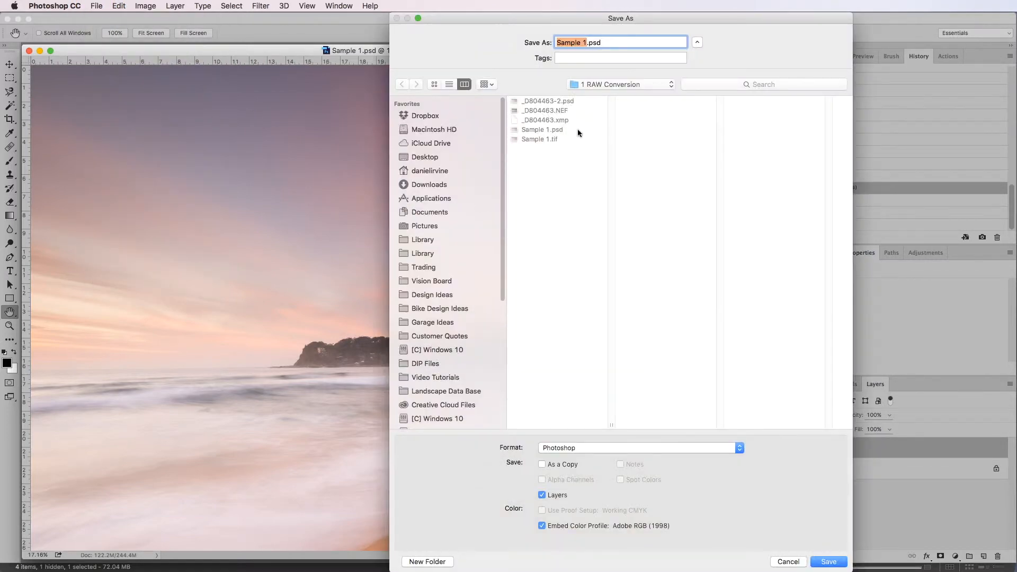
left_click(646, 447)
left_click(646, 447)
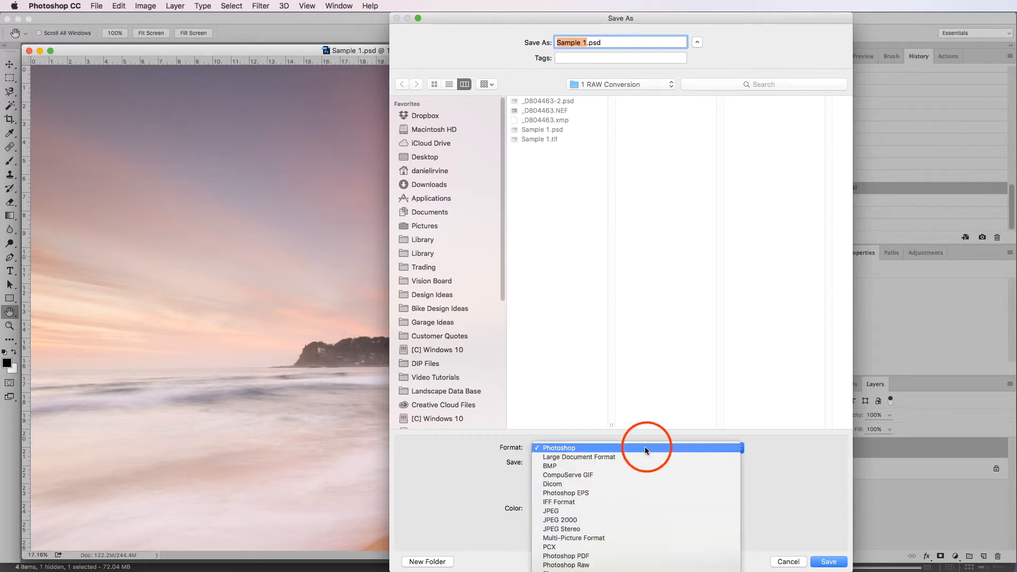
left_click(572, 510)
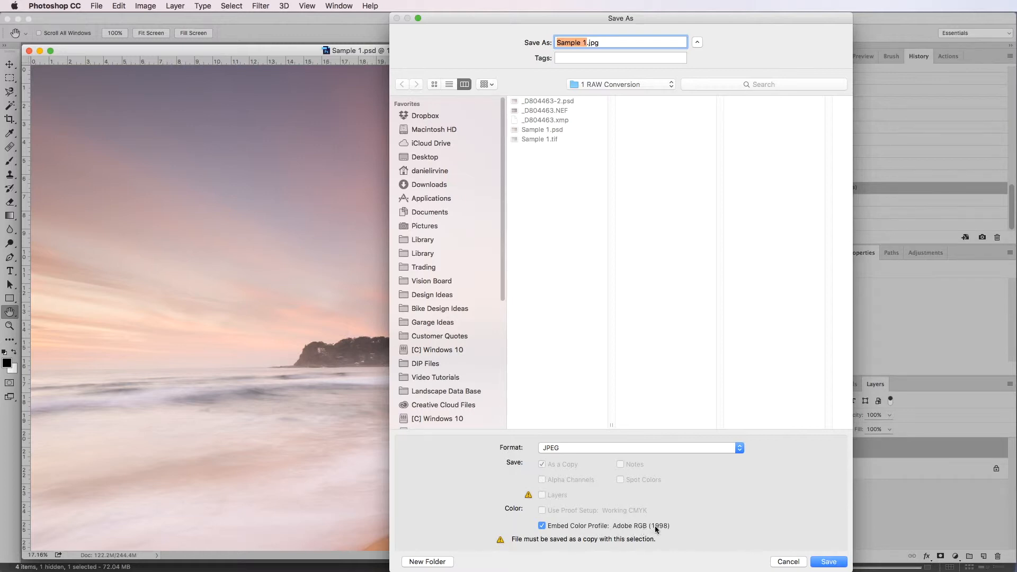
left_click(541, 526)
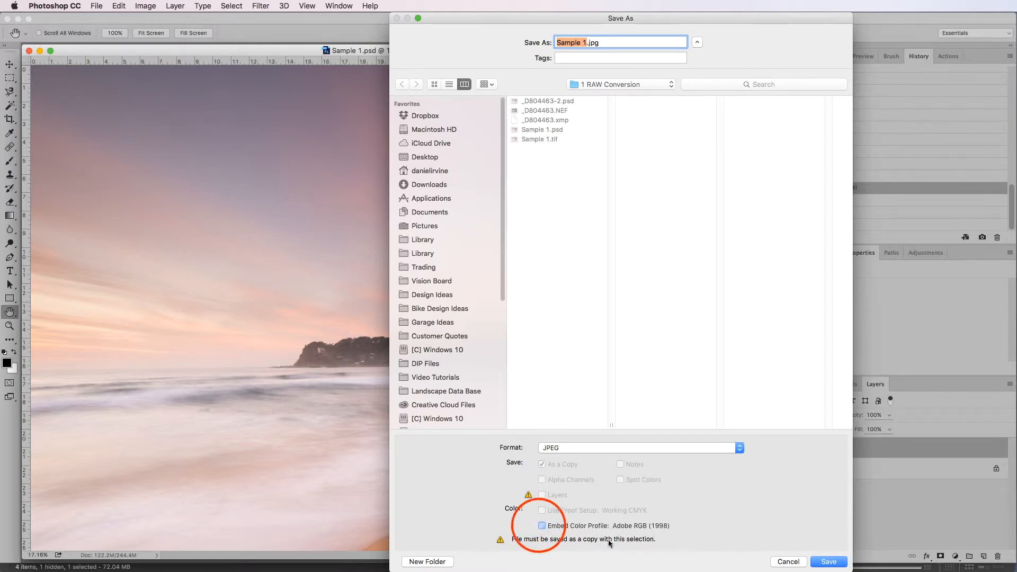
left_click(541, 525)
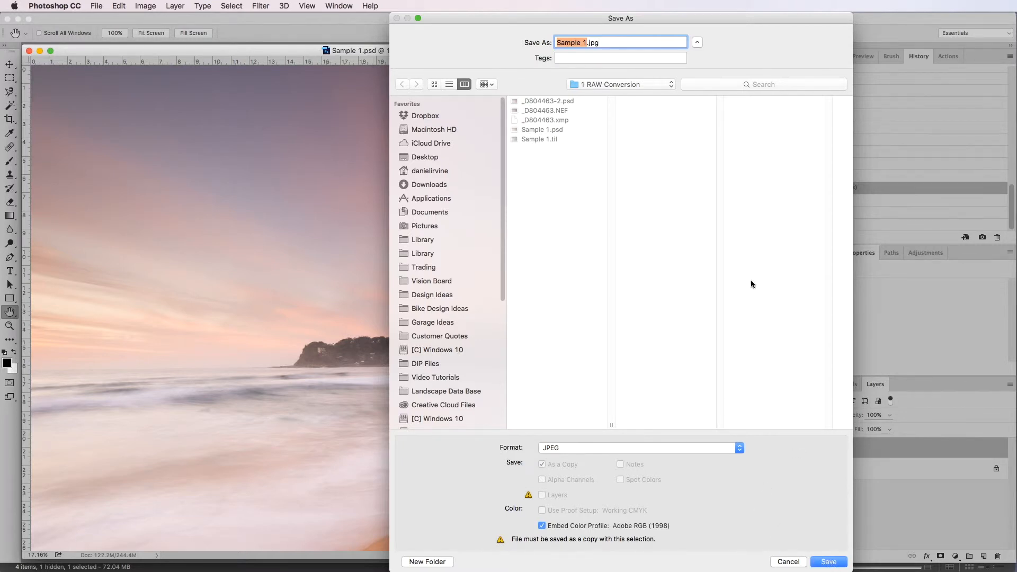
Step: Toggle the preview and adjust the quality in the JPEG options, and save the JPEG copy
left_click(827, 560)
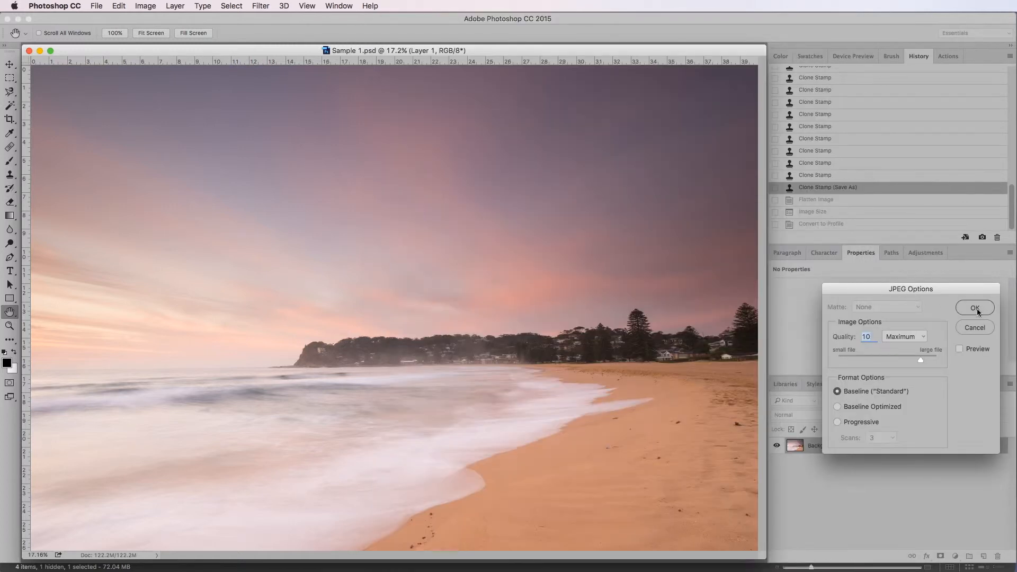
left_click(960, 350)
left_click_drag(924, 363, 948, 389)
left_click(936, 364)
left_click(936, 365)
left_click_drag(923, 358, 912, 364)
left_click(976, 308)
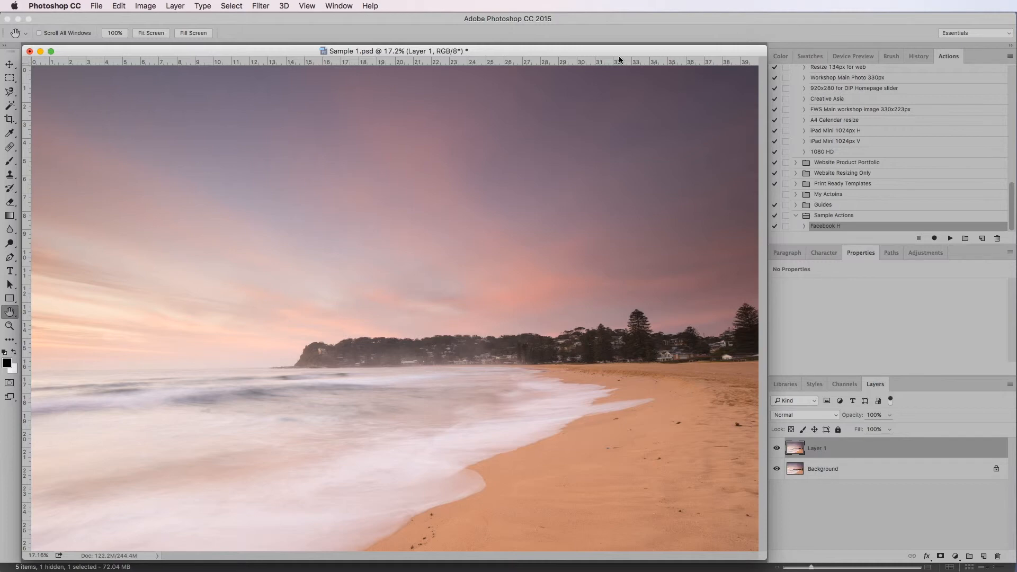
Step: Open Save for Web (Legacy) for the image, view the original, and keep JPEG as the format
left_click(101, 9)
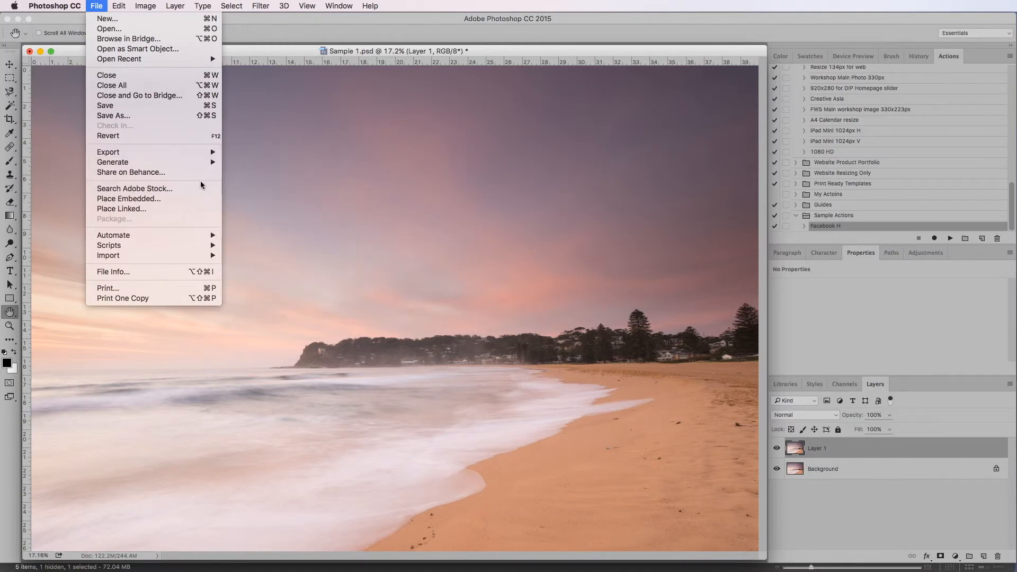
mouse_move(210, 151)
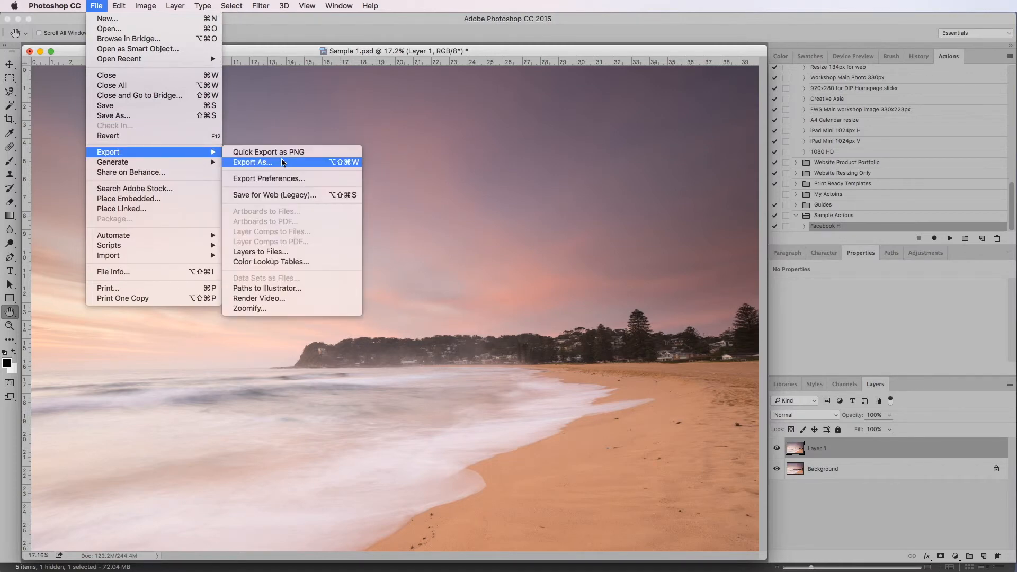
left_click(279, 198)
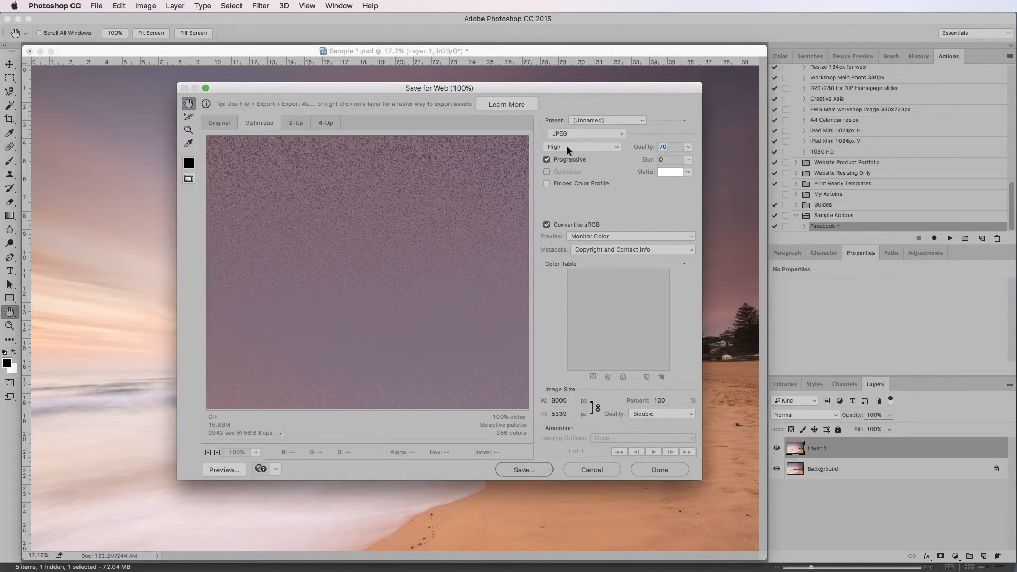
left_click(217, 122)
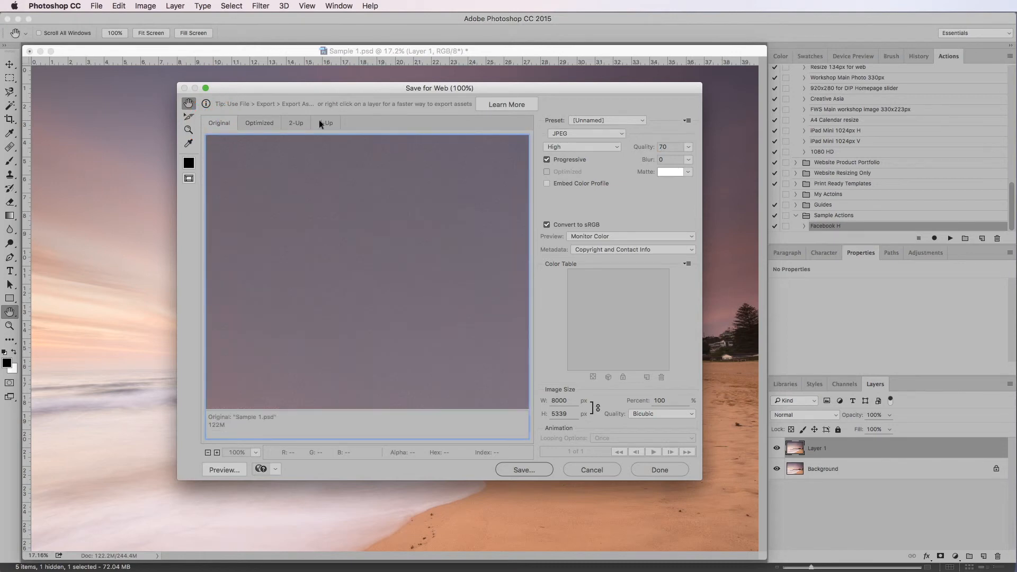
left_click(607, 133)
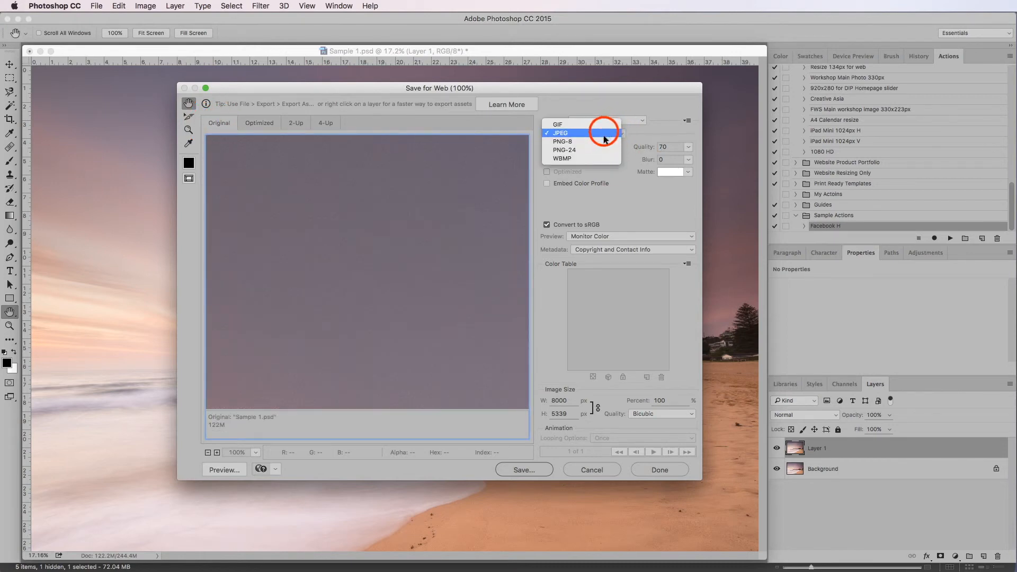
left_click(605, 134)
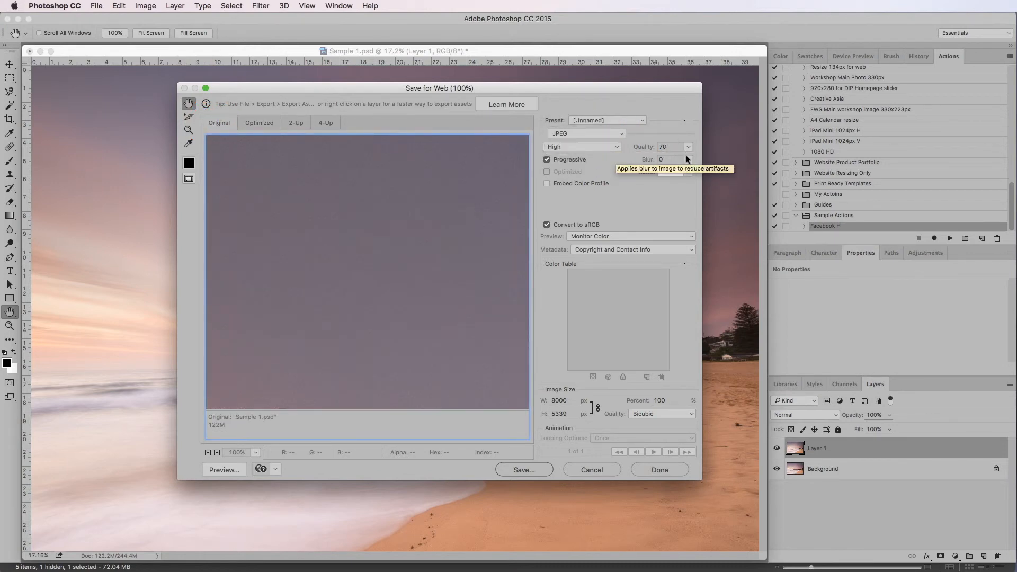
Step: Set the web image's width to 1000 px and compare the optimized preview with the original
left_click(561, 400)
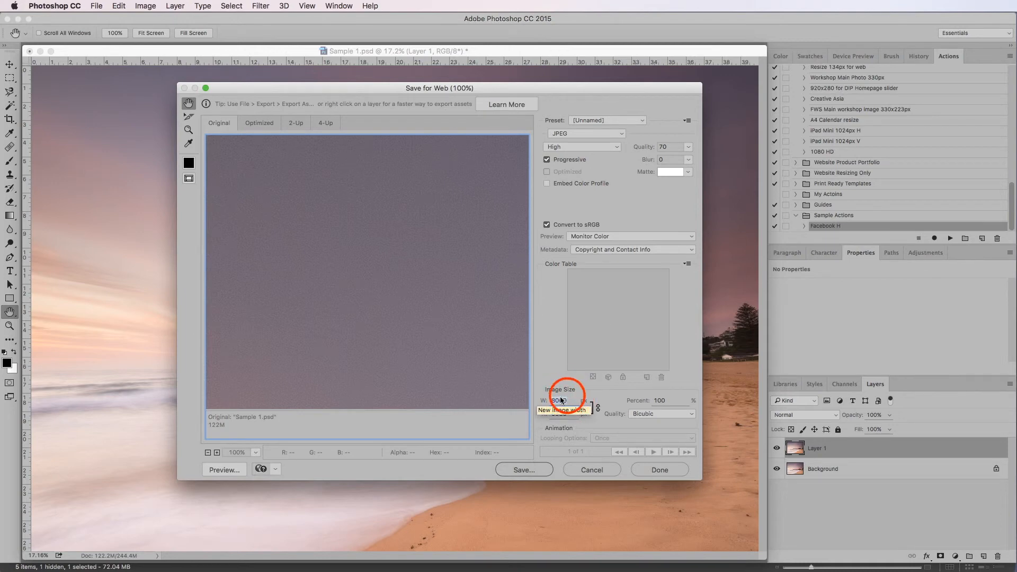
type("1000")
left_click(610, 388)
left_click(564, 414)
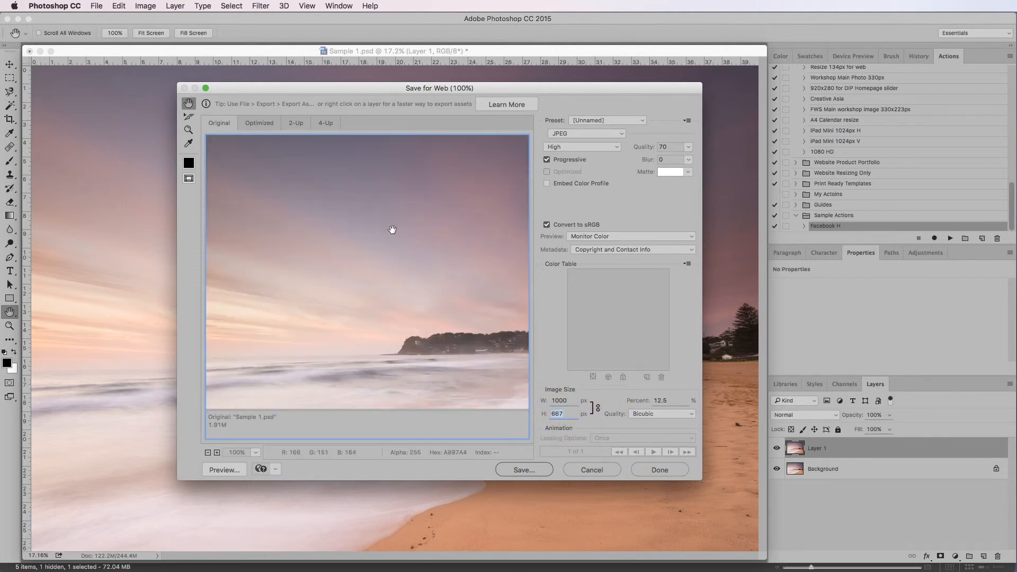
left_click(257, 122)
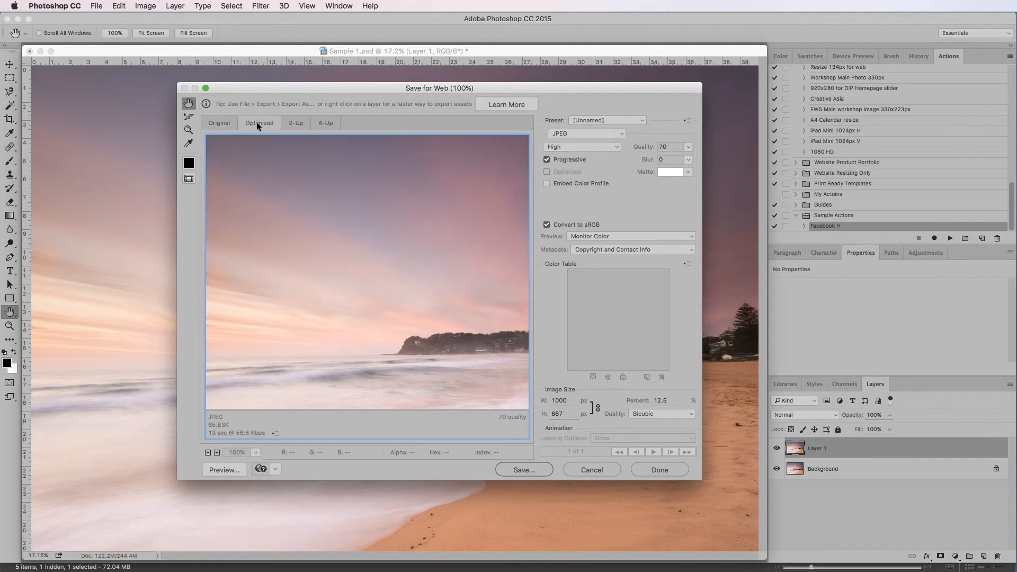
left_click(220, 125)
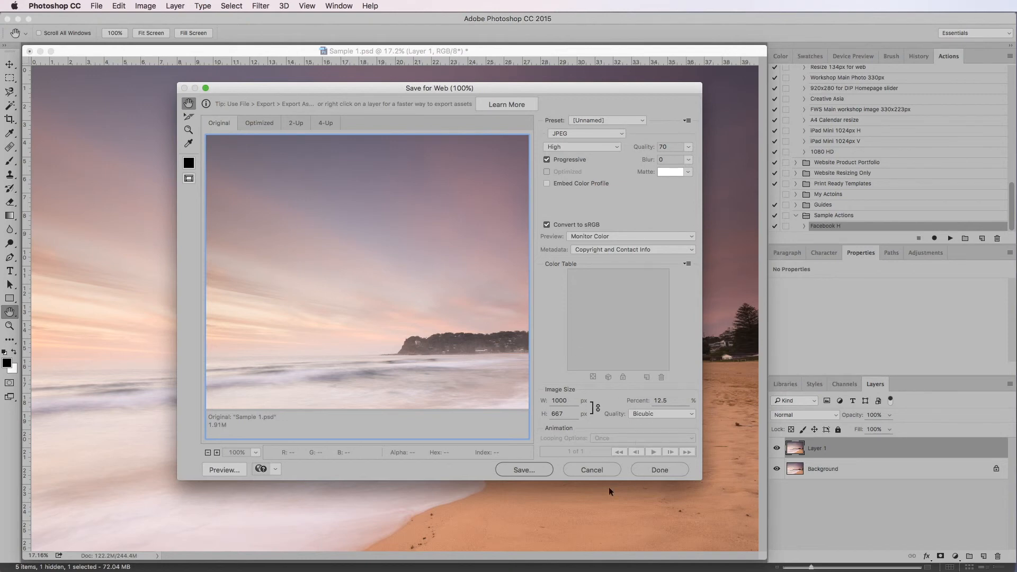
Step: Save the optimized web image to the Desktop as Sample-1.jpg, replacing the existing file
left_click(541, 468)
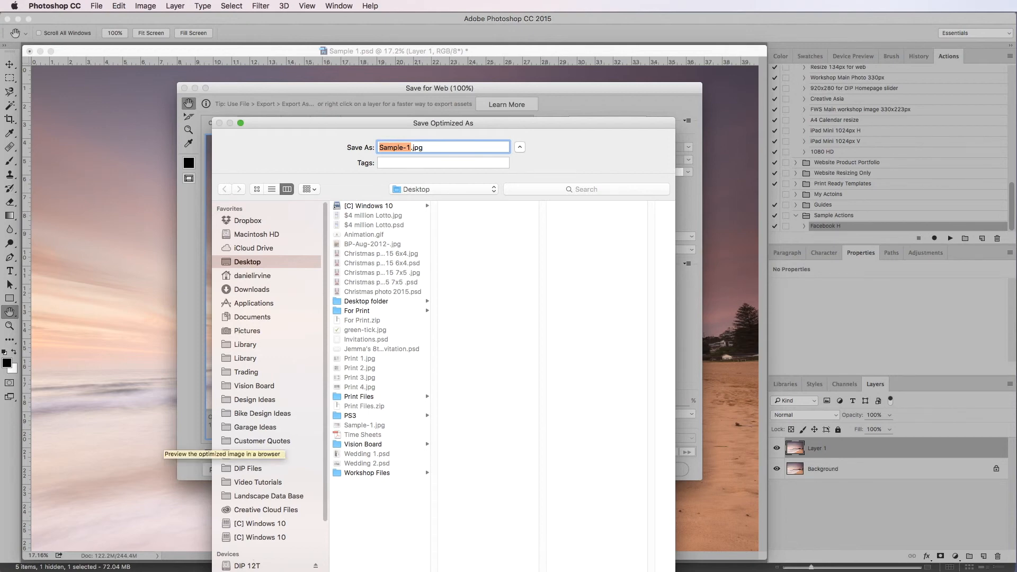
left_click(478, 189)
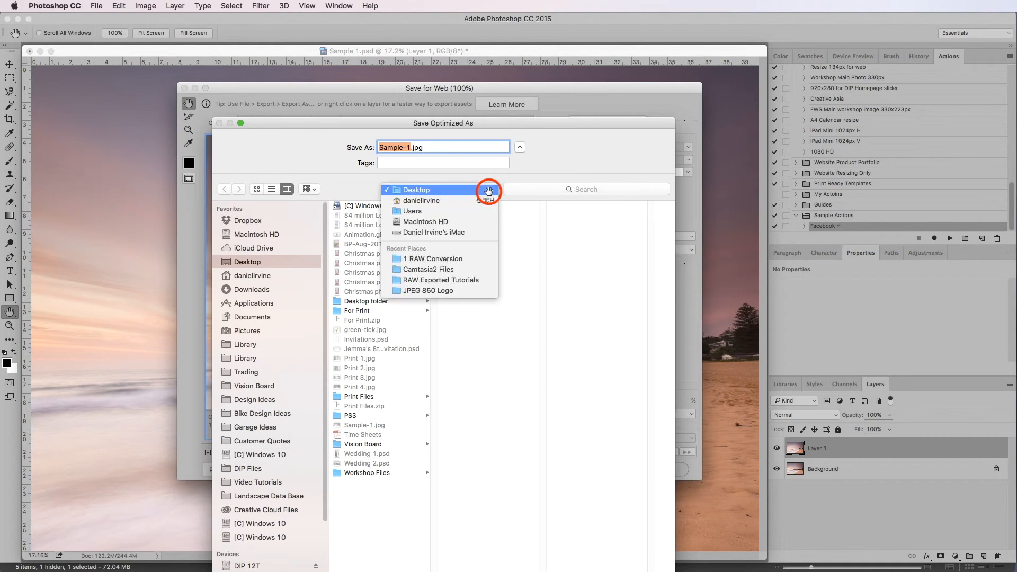
left_click(467, 189)
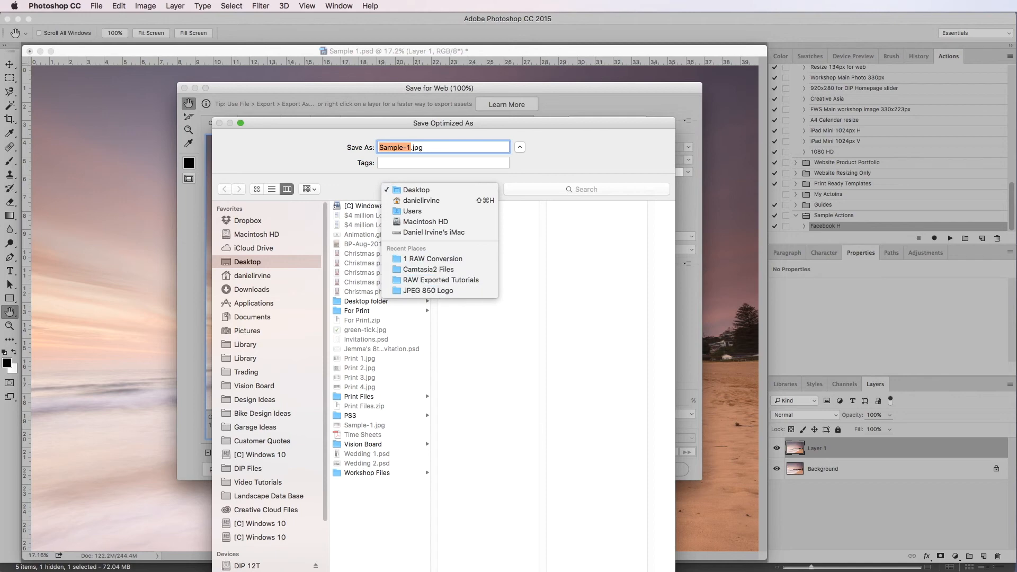
key("Escape")
key("Return")
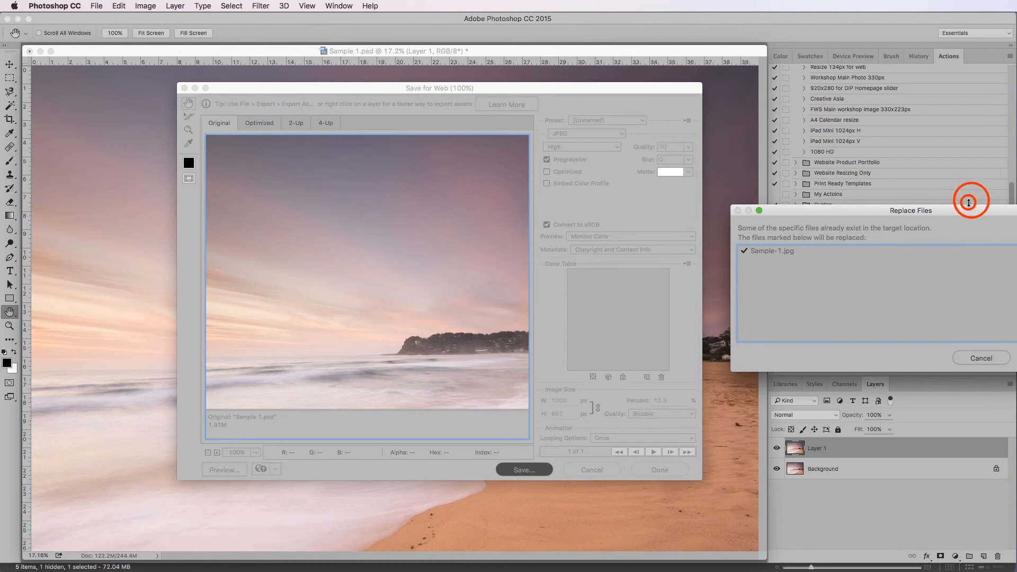
left_click_drag(953, 209, 763, 230)
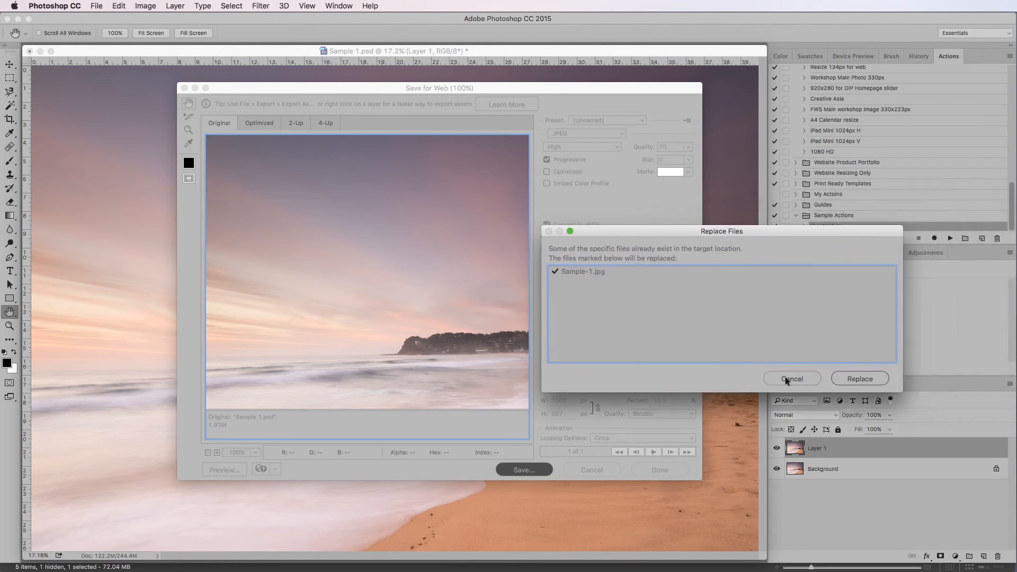
left_click(869, 378)
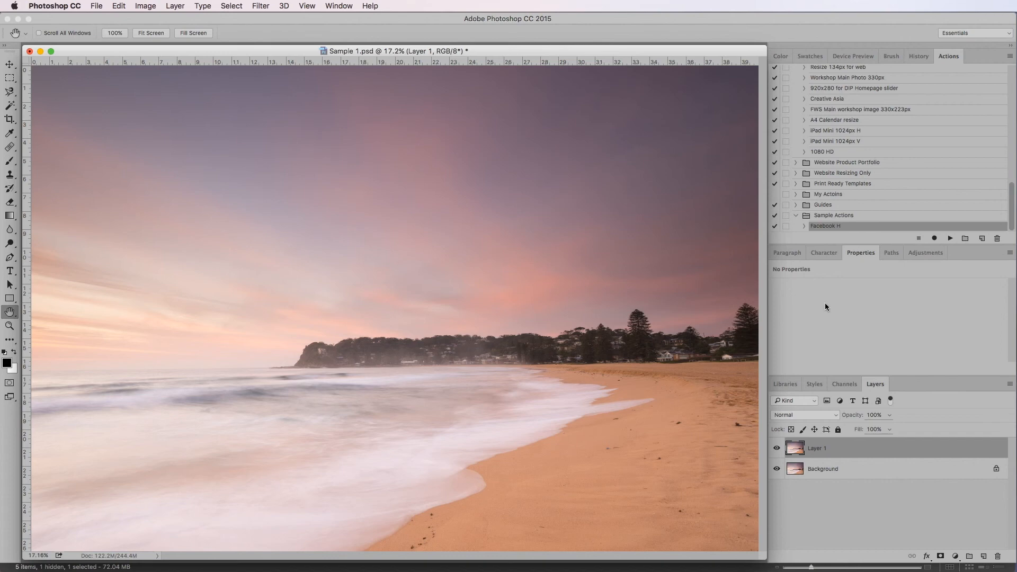
left_click_drag(695, 50, 695, 50)
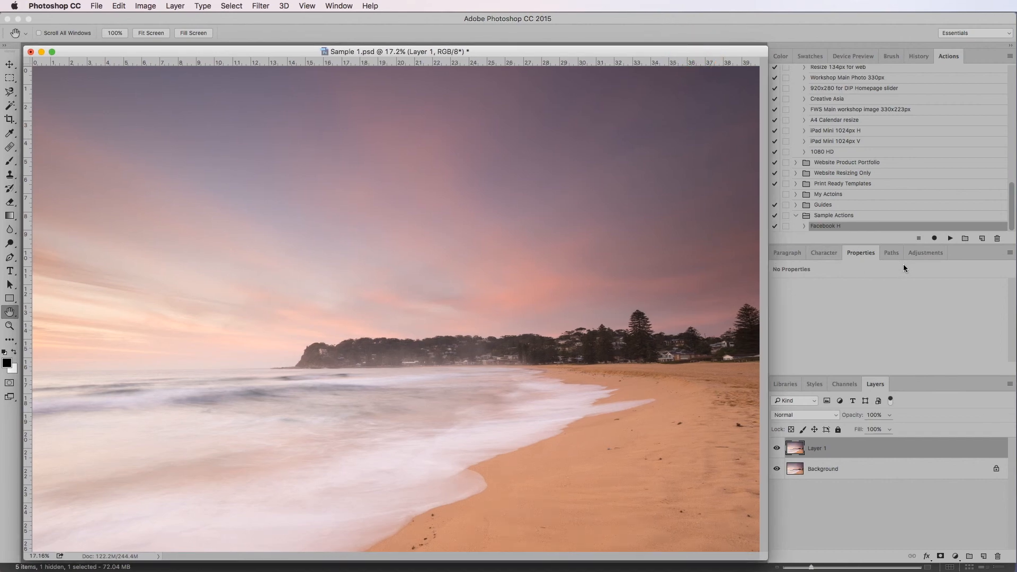